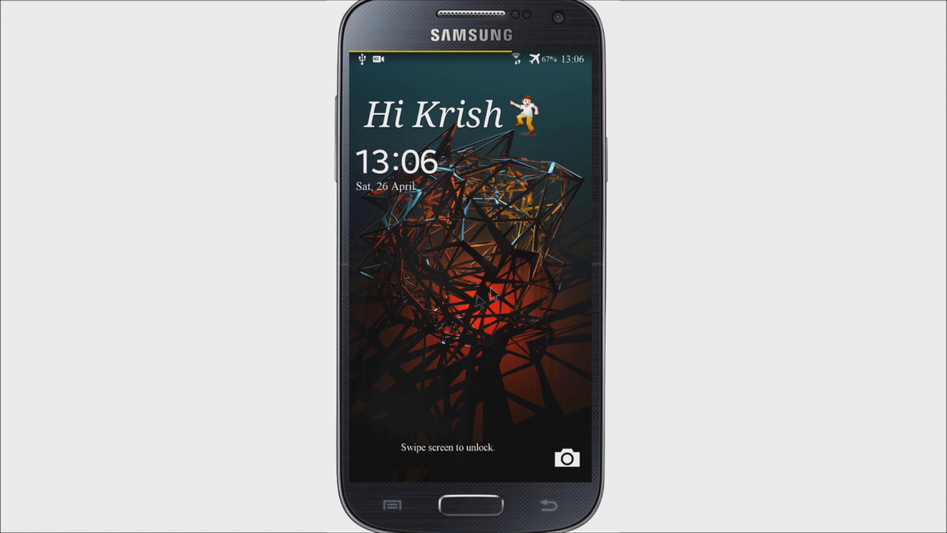
Unlock the Galaxy S4 and open the app drawer listing Tasker and Xposed Installer
{"action": "left_click_drag", "start_coordinate": [377, 365], "coordinate": [513, 245]}
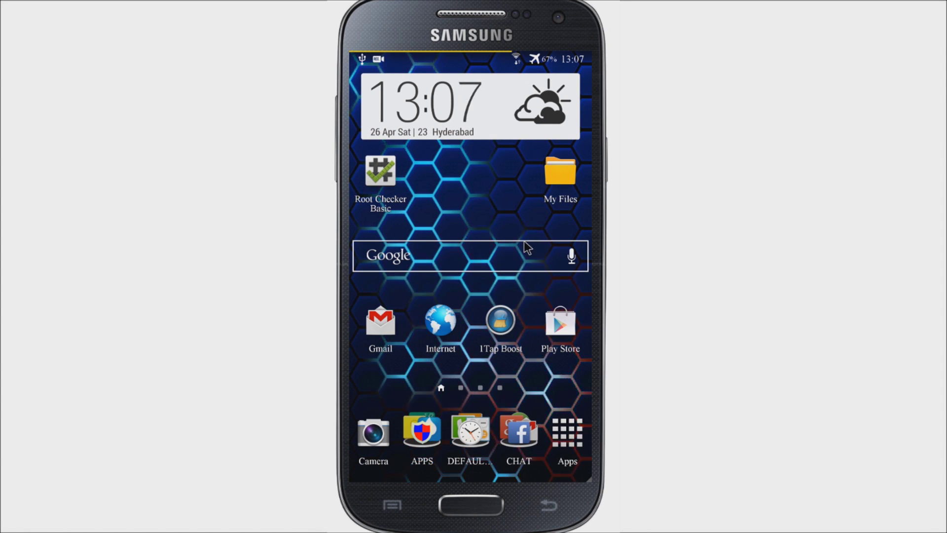
{"action": "left_click", "coordinate": [566, 438]}
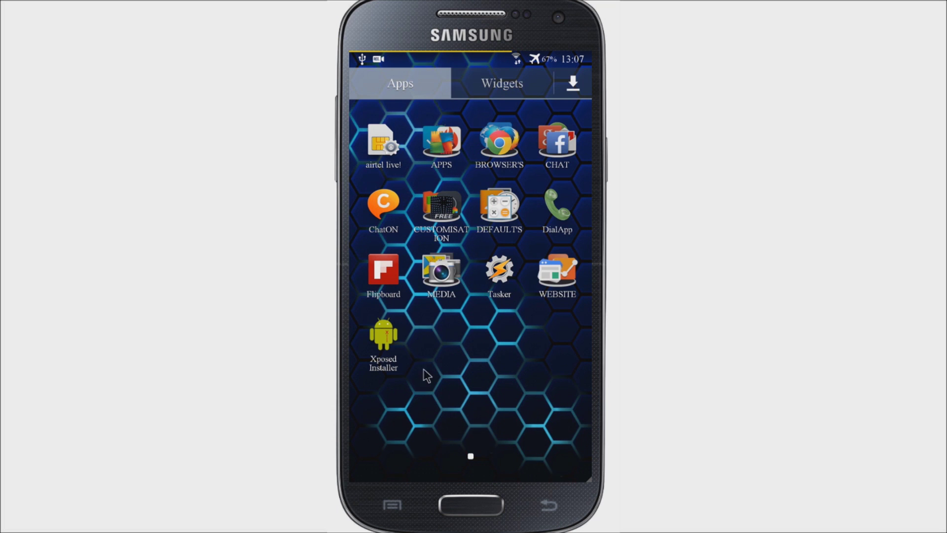
Scroll through Xposed Installer's Modules list to check enabled modules, then go home
{"action": "left_click", "coordinate": [384, 340]}
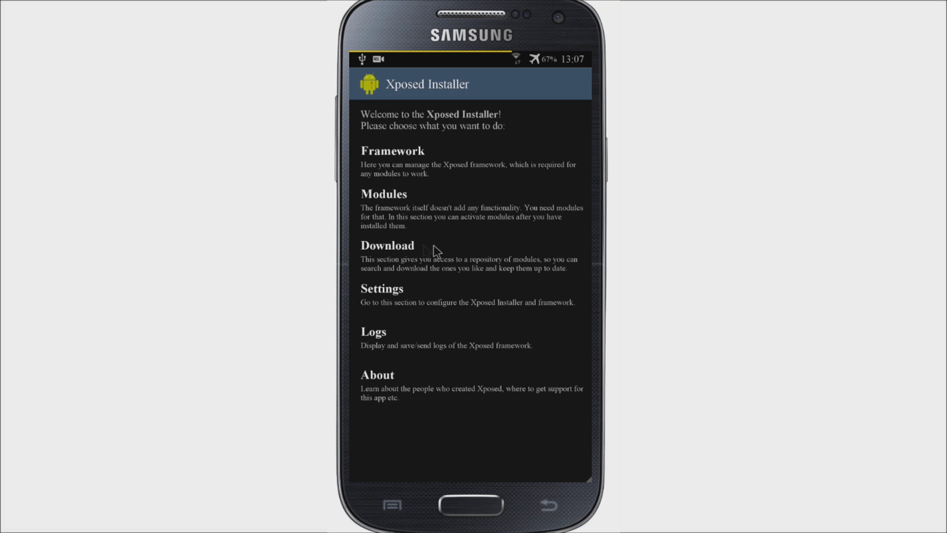
{"action": "left_click", "coordinate": [408, 200]}
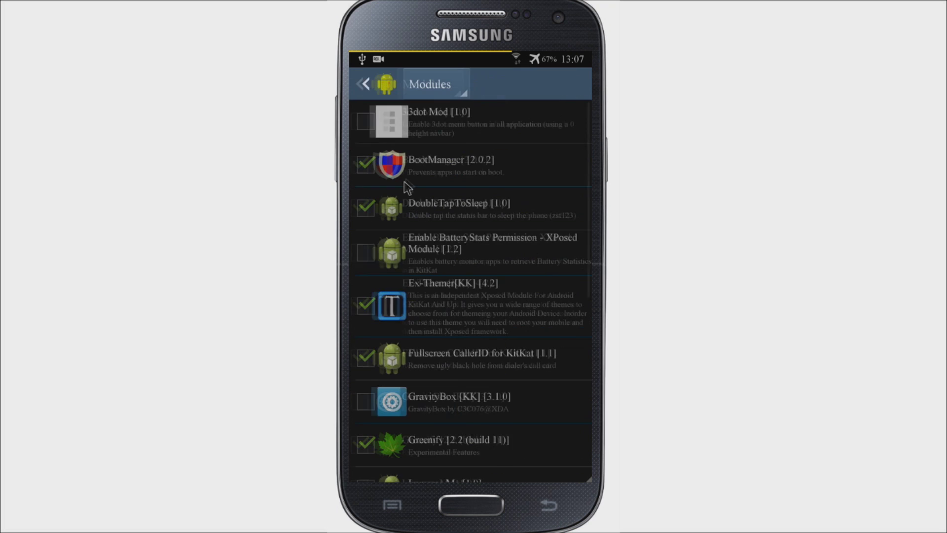
{"action": "scroll", "coordinate": [446, 288], "scroll_direction": "down", "scroll_amount": 3}
{"action": "scroll", "coordinate": [447, 305], "scroll_direction": "down", "scroll_amount": 5}
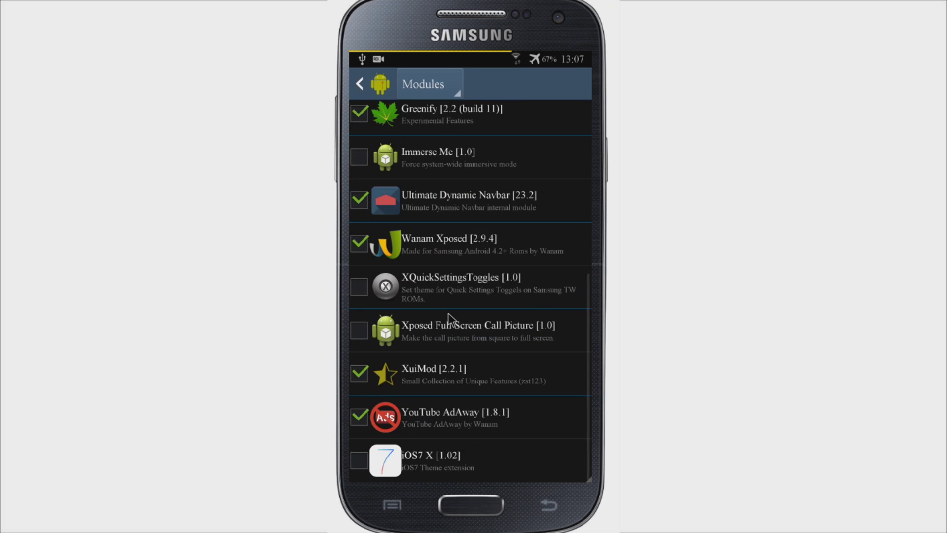
{"action": "scroll", "coordinate": [448, 313], "scroll_direction": "up", "scroll_amount": 8}
{"action": "scroll", "coordinate": [464, 196], "scroll_direction": "down", "scroll_amount": 5}
{"action": "scroll", "coordinate": [464, 197], "scroll_direction": "down", "scroll_amount": 1}
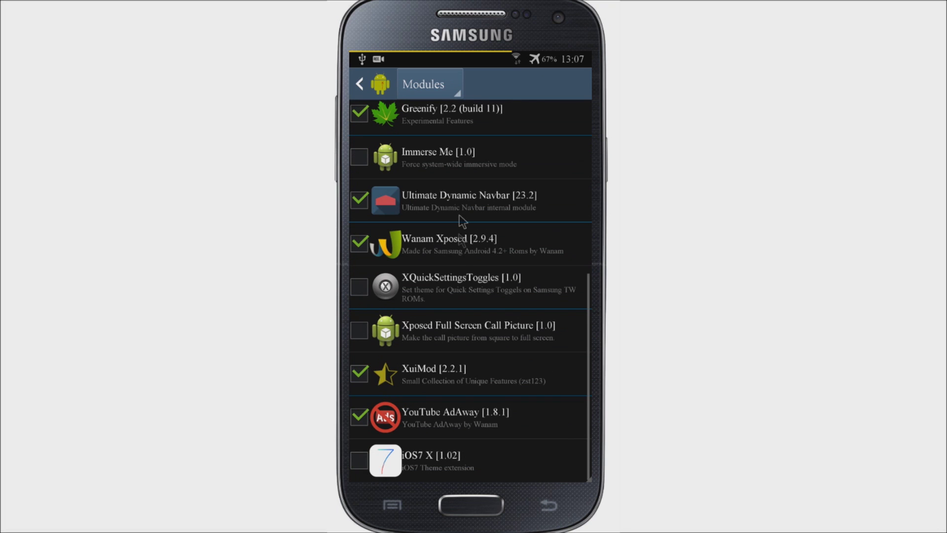
{"action": "scroll", "coordinate": [464, 369], "scroll_direction": "up", "scroll_amount": 6}
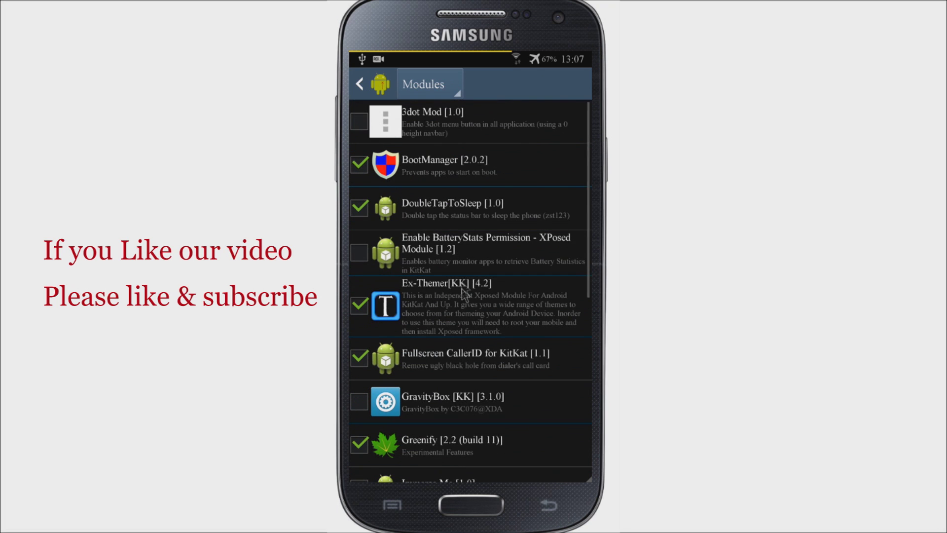
{"action": "scroll", "coordinate": [495, 171], "scroll_direction": "down", "scroll_amount": 5}
{"action": "scroll", "coordinate": [437, 265], "scroll_direction": "up", "scroll_amount": 5}
{"action": "key", "text": "Home"}
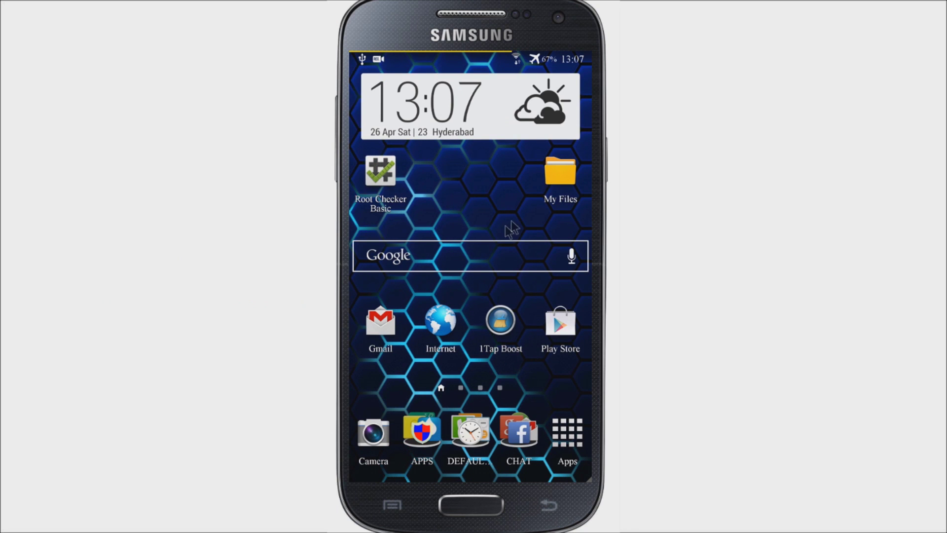
{"action": "left_click", "coordinate": [382, 178]}
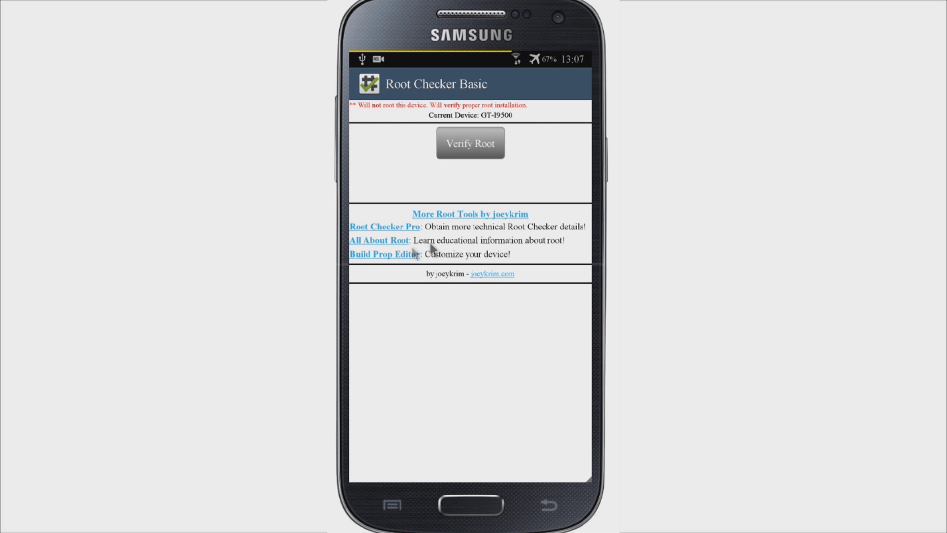
{"action": "left_click", "coordinate": [455, 145]}
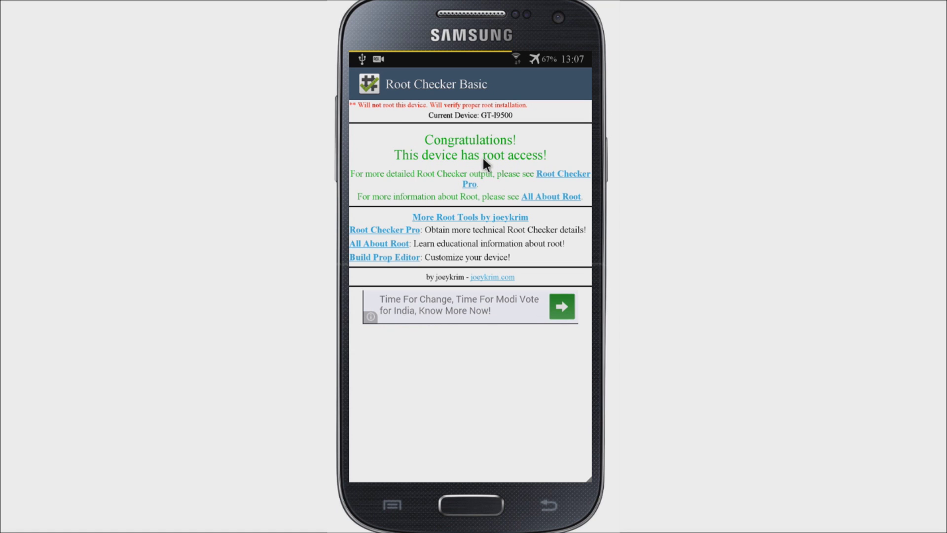
{"action": "key", "text": "Home"}
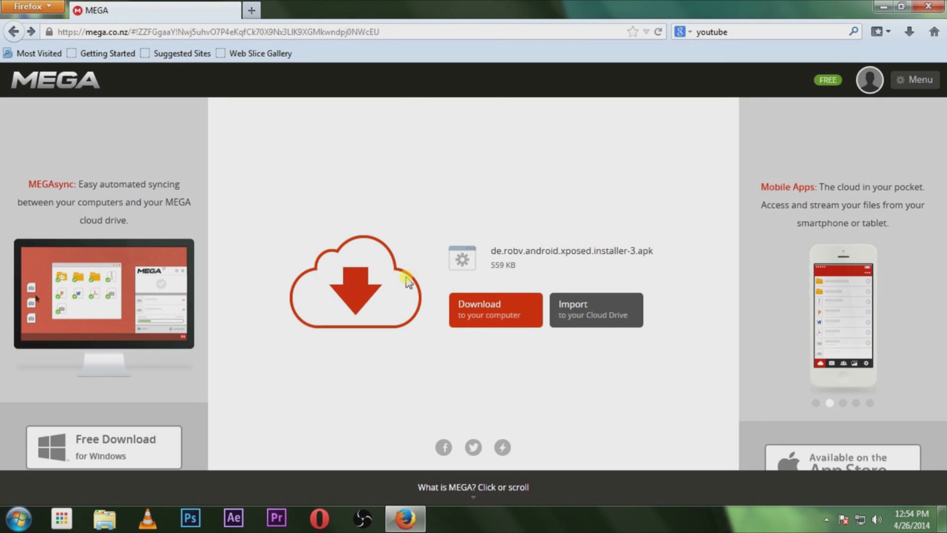
Save de.robv.android.xposed.installer-3.apk from MEGA and open its Downloads folder
{"action": "left_click", "coordinate": [510, 308]}
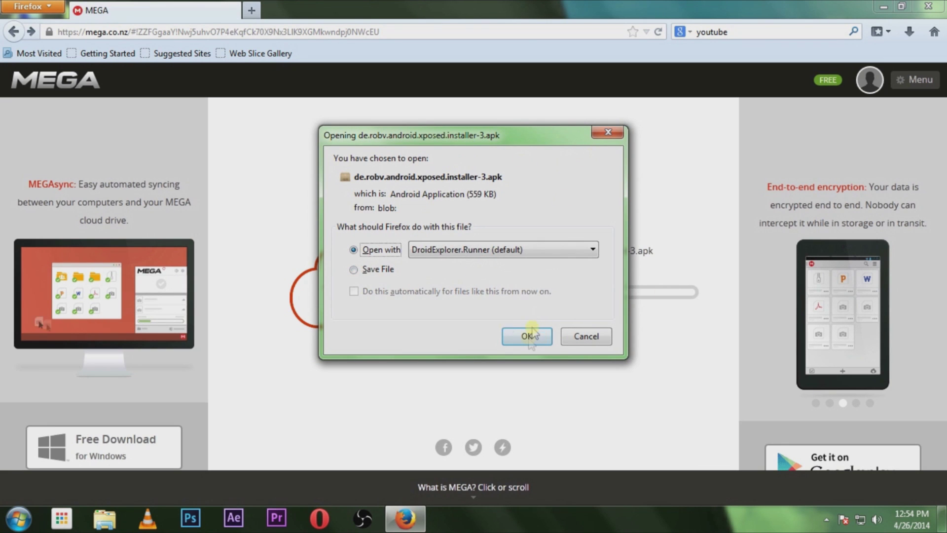
{"action": "left_click", "coordinate": [355, 271]}
{"action": "left_click", "coordinate": [543, 345]}
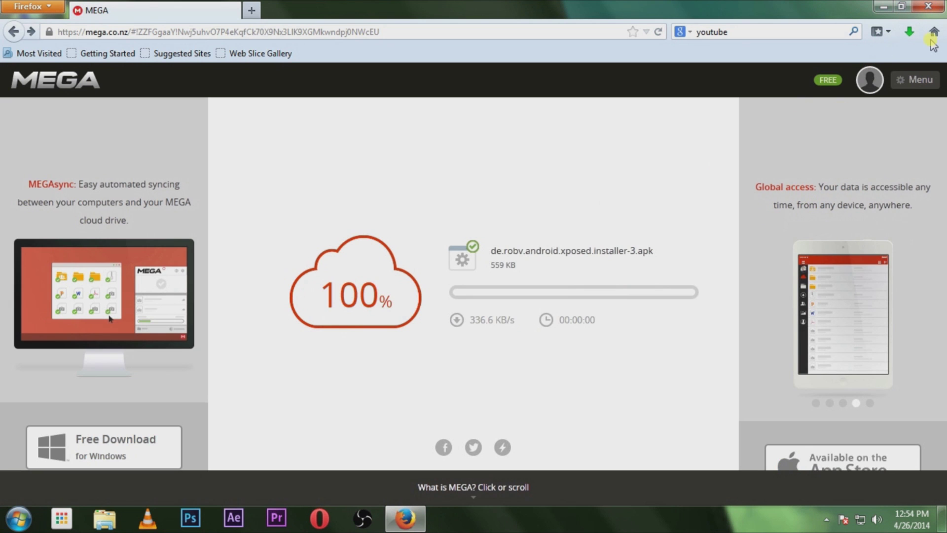
{"action": "left_click", "coordinate": [909, 32]}
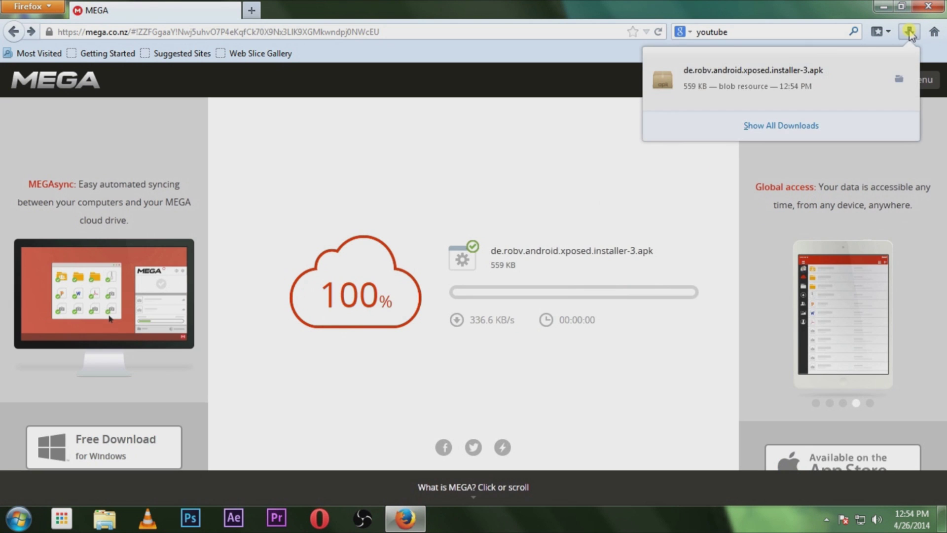
{"action": "left_click", "coordinate": [901, 82]}
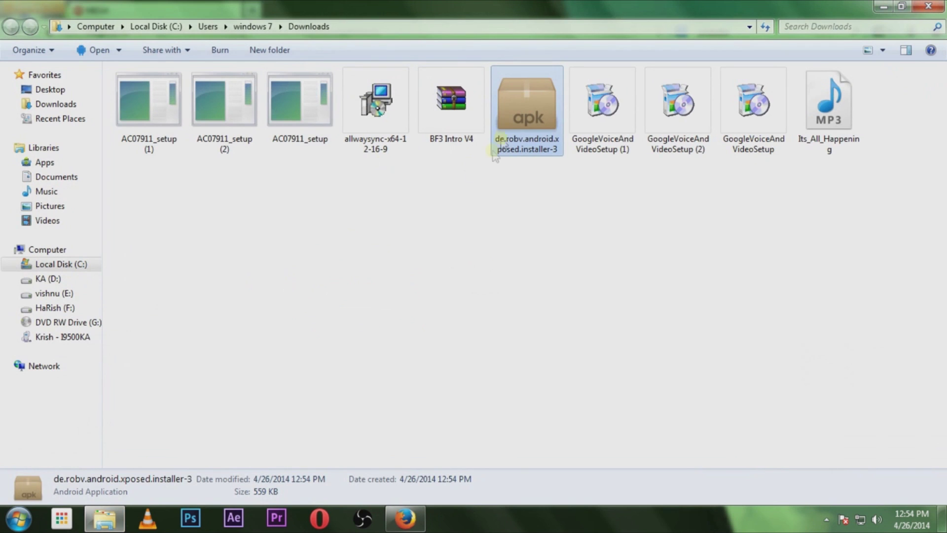
Send de.robv.android.xposed.installer-3.apk to the connected Galaxy phone's drive
{"action": "right_click", "coordinate": [508, 117]}
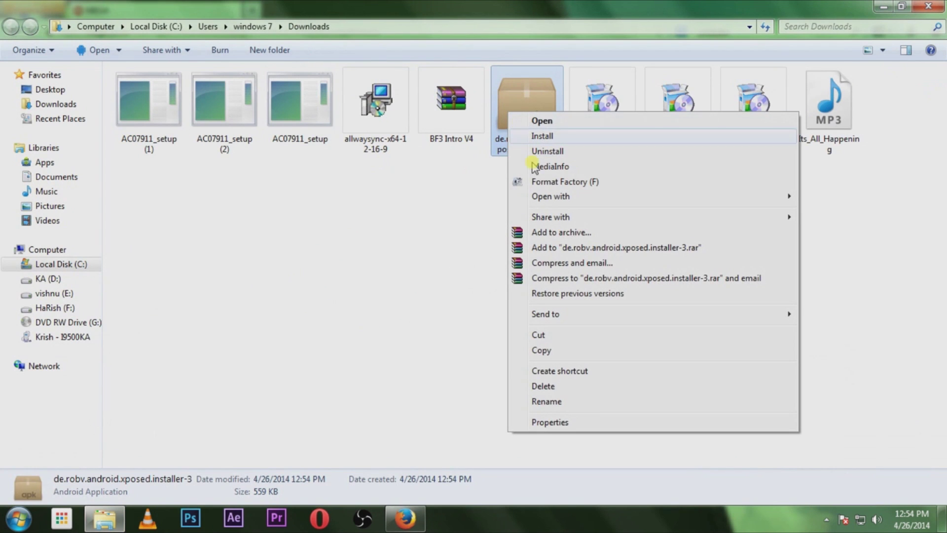
{"action": "mouse_move", "coordinate": [548, 315]}
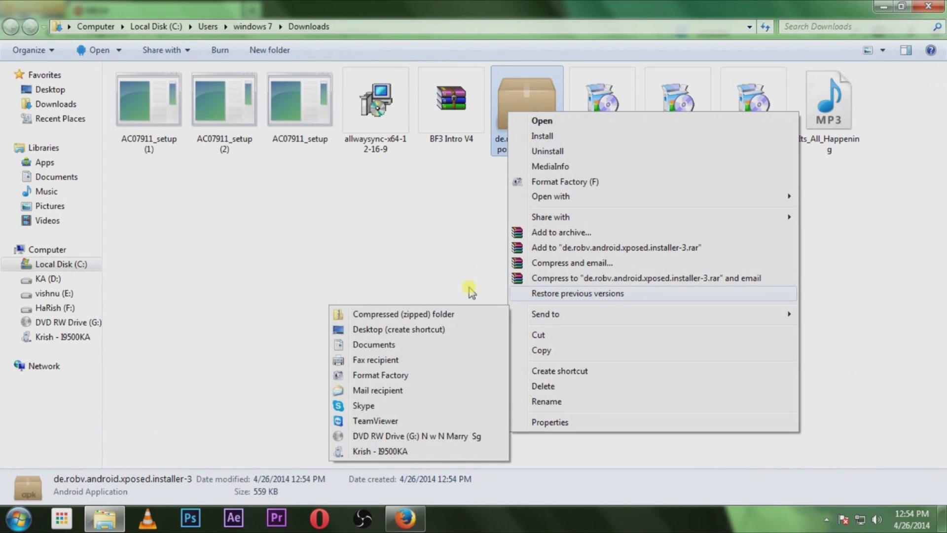
{"action": "left_click", "coordinate": [386, 451]}
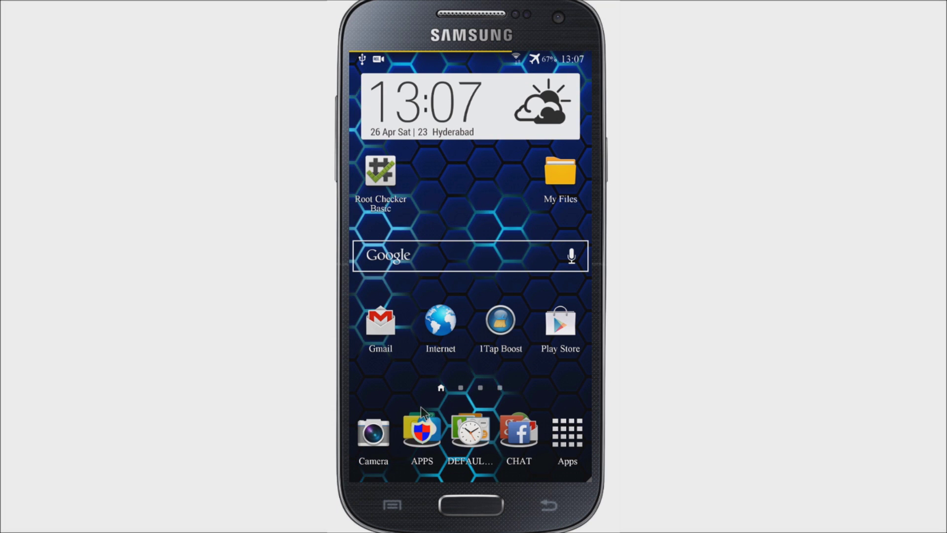
Enable Unknown sources under Settings > More > Security, accept the warning, and go home
{"action": "key", "text": "Menu"}
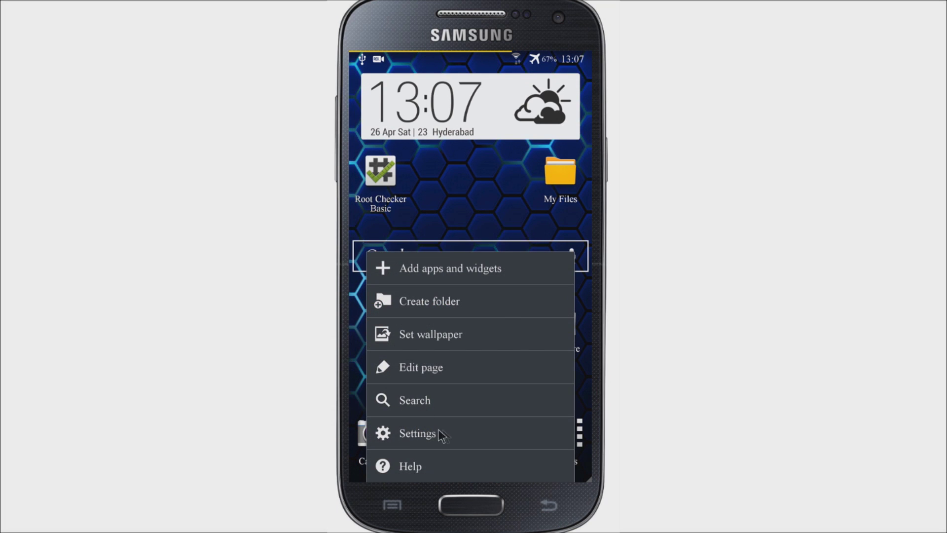
{"action": "left_click", "coordinate": [441, 430]}
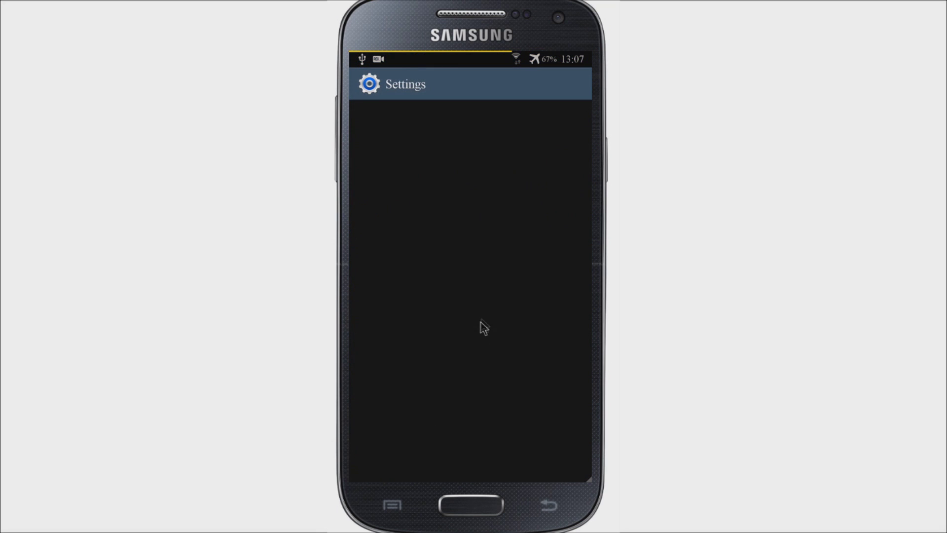
{"action": "left_click", "coordinate": [569, 89]}
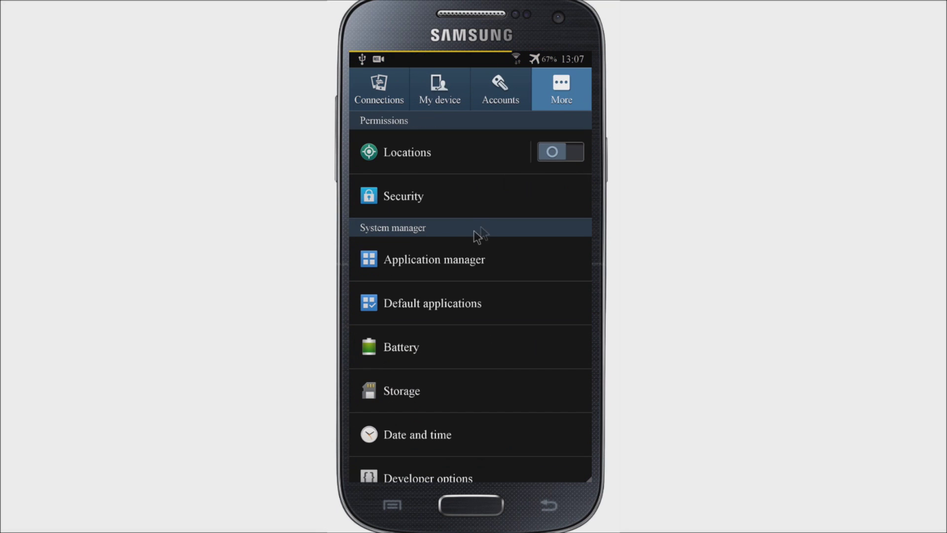
{"action": "left_click", "coordinate": [441, 186]}
{"action": "scroll", "coordinate": [441, 257], "scroll_direction": "down", "scroll_amount": 3}
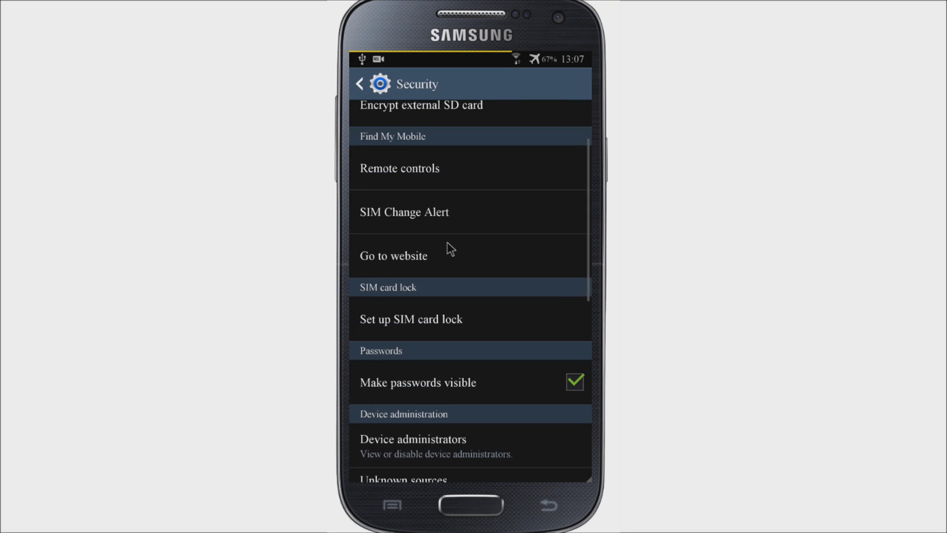
{"action": "scroll", "coordinate": [448, 245], "scroll_direction": "down", "scroll_amount": 4}
{"action": "scroll", "coordinate": [450, 250], "scroll_direction": "down", "scroll_amount": 3}
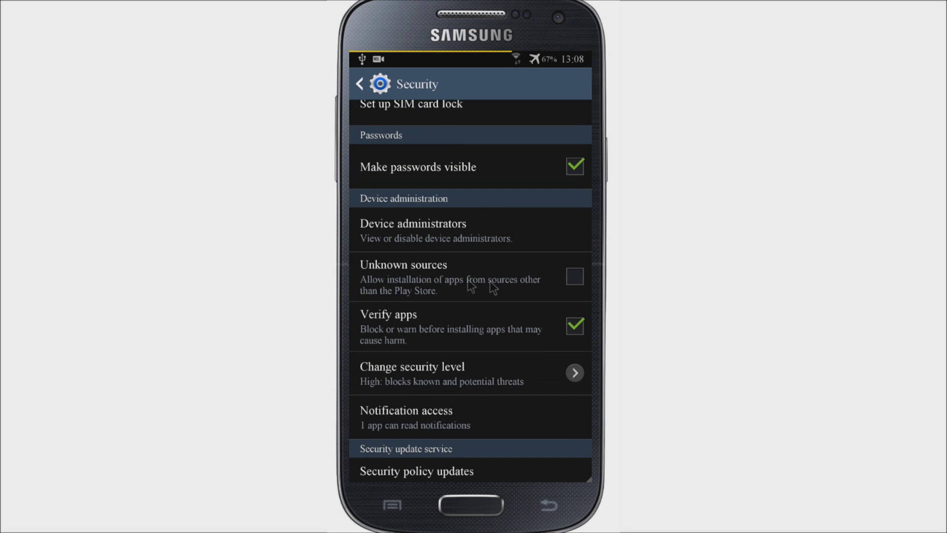
{"action": "left_click", "coordinate": [578, 275]}
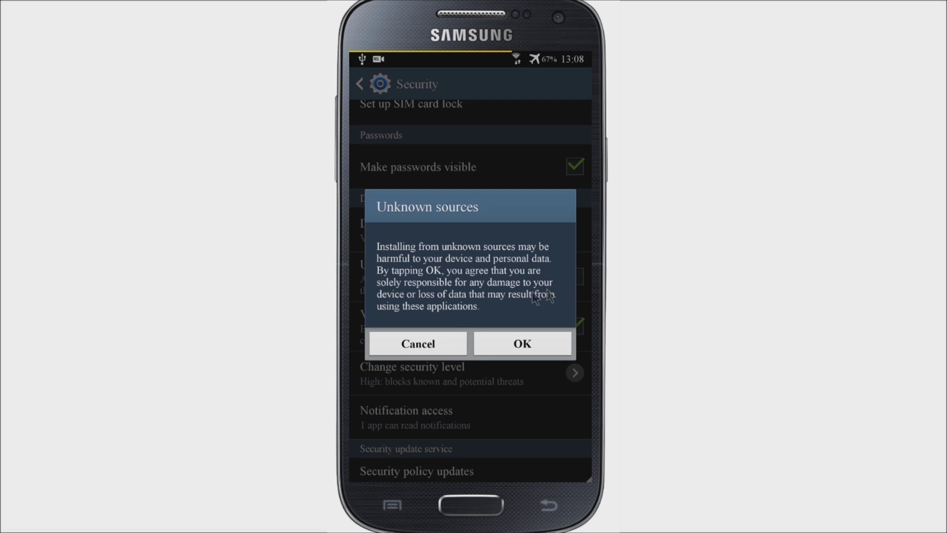
{"action": "left_click", "coordinate": [522, 344]}
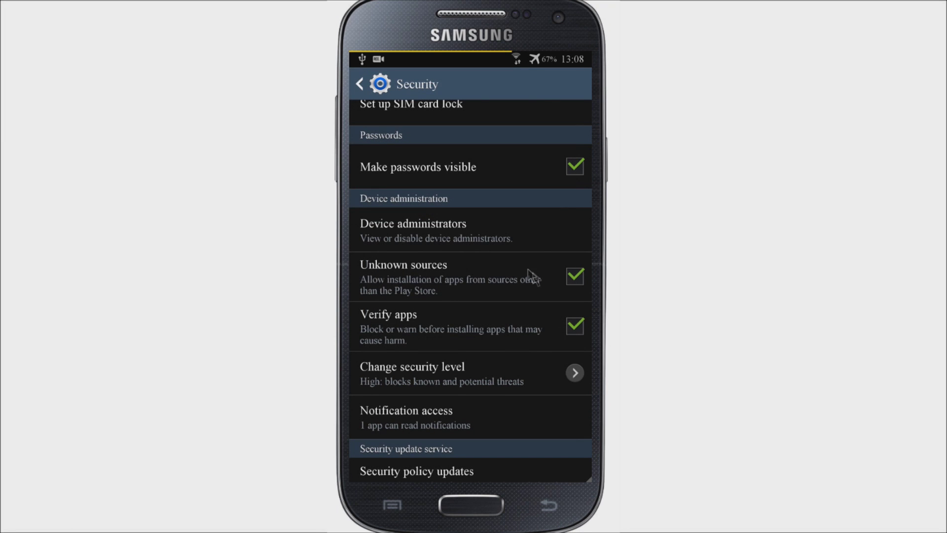
{"action": "key", "text": "Home"}
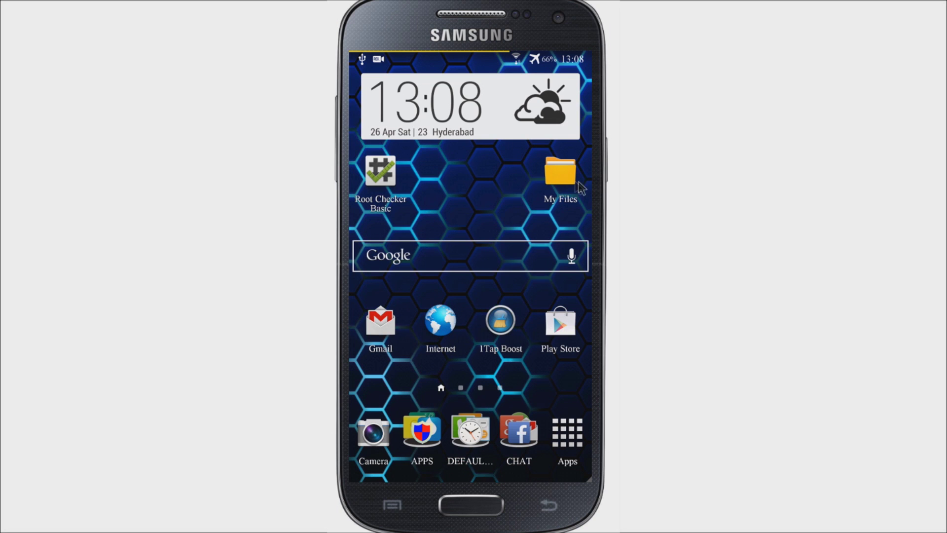
Install the Xposed Installer apk from the SD memory card via My Files and launch it
{"action": "left_click", "coordinate": [554, 172]}
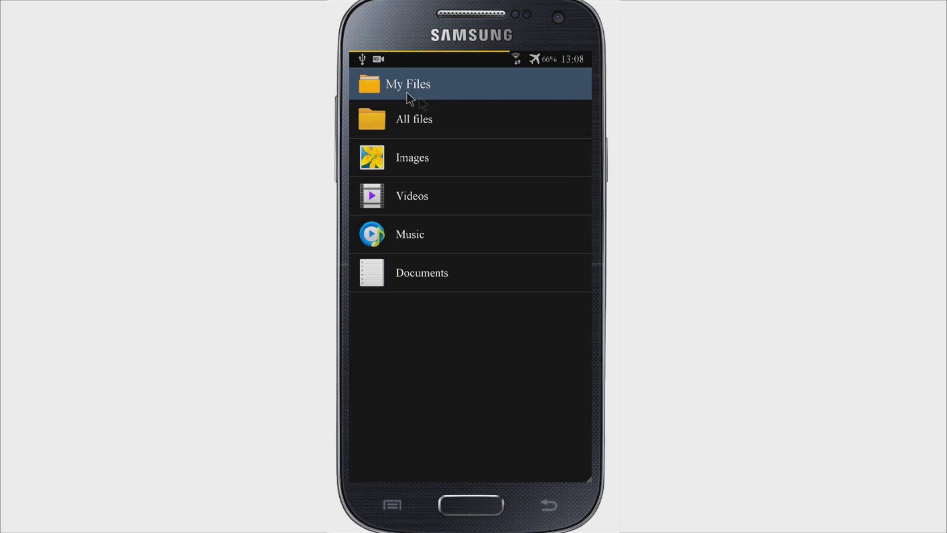
{"action": "left_click", "coordinate": [460, 124]}
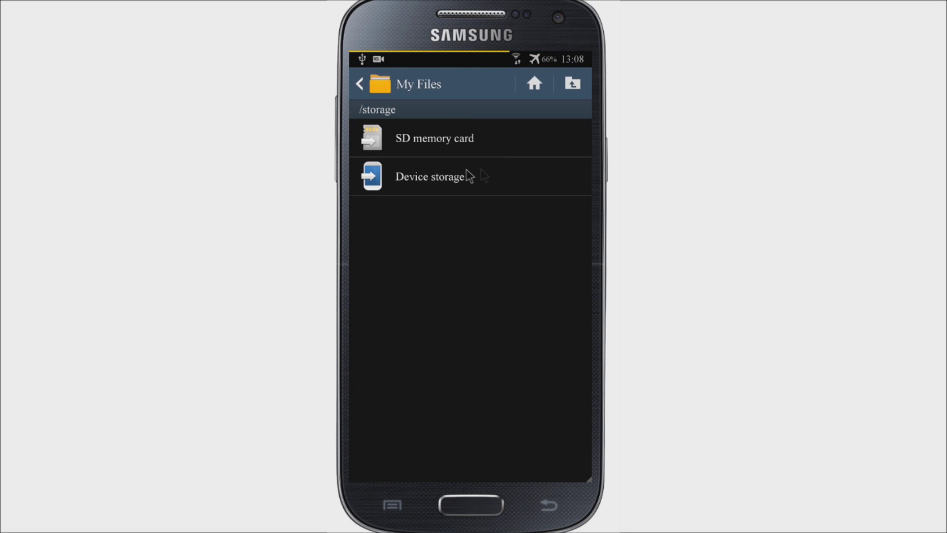
{"action": "left_click", "coordinate": [444, 140]}
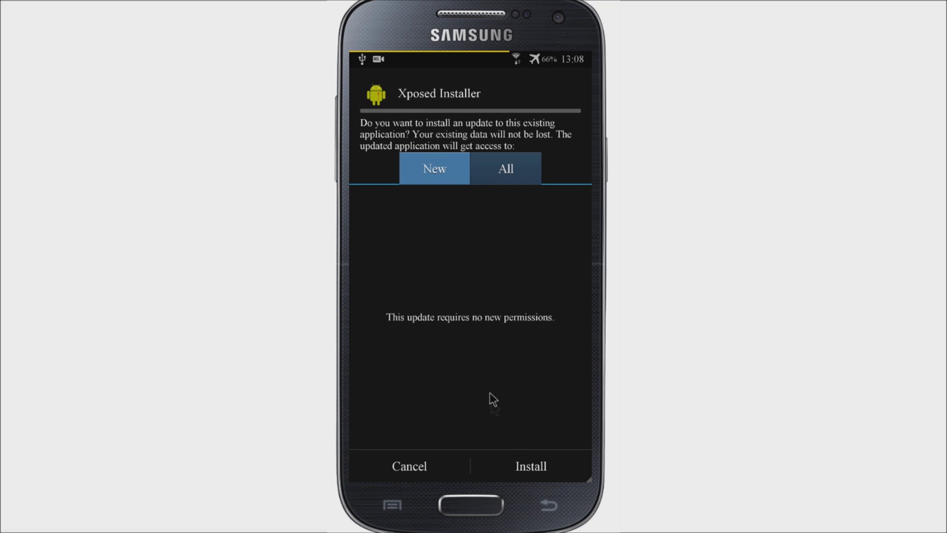
{"action": "left_click", "coordinate": [516, 455]}
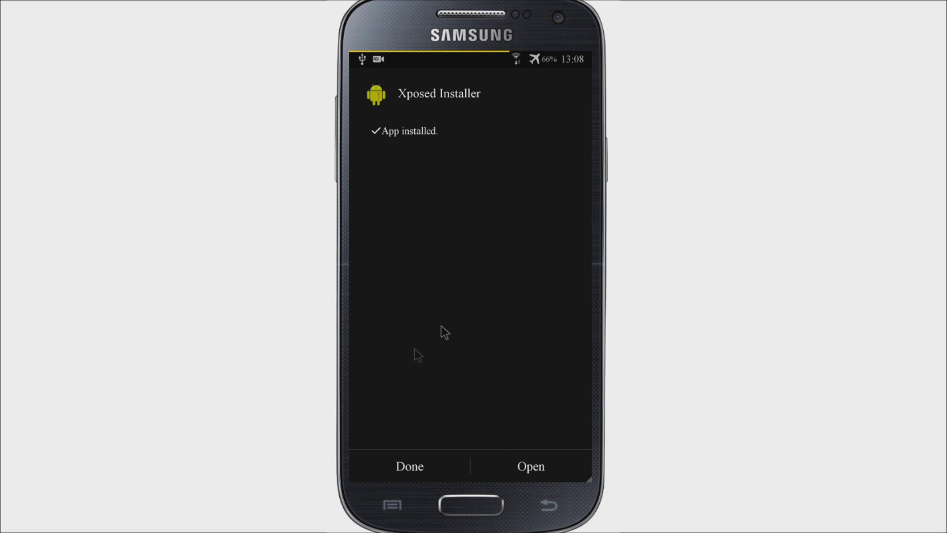
{"action": "left_click", "coordinate": [530, 468]}
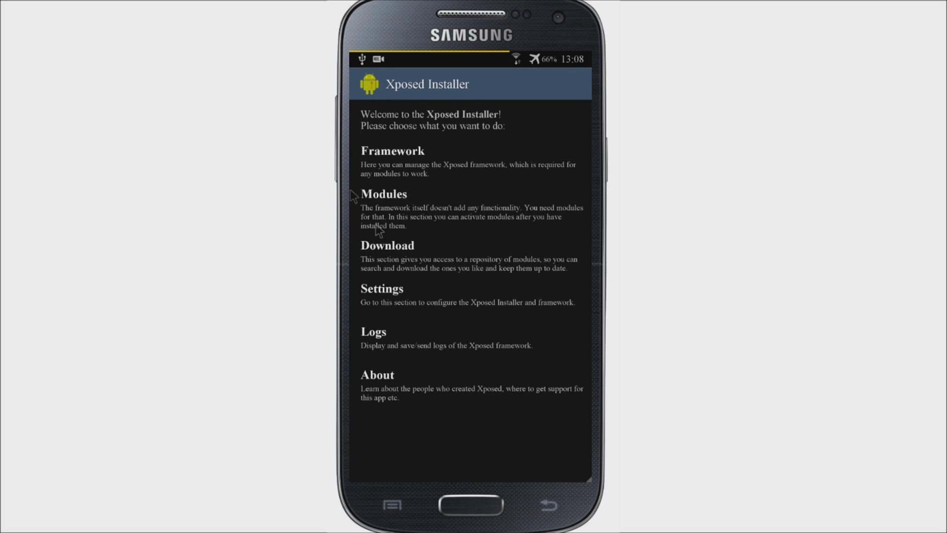
Install/update the Xposed framework with superuser access granted, skipping the reboot, then exit
{"action": "left_click", "coordinate": [395, 162]}
{"action": "left_click", "coordinate": [426, 363]}
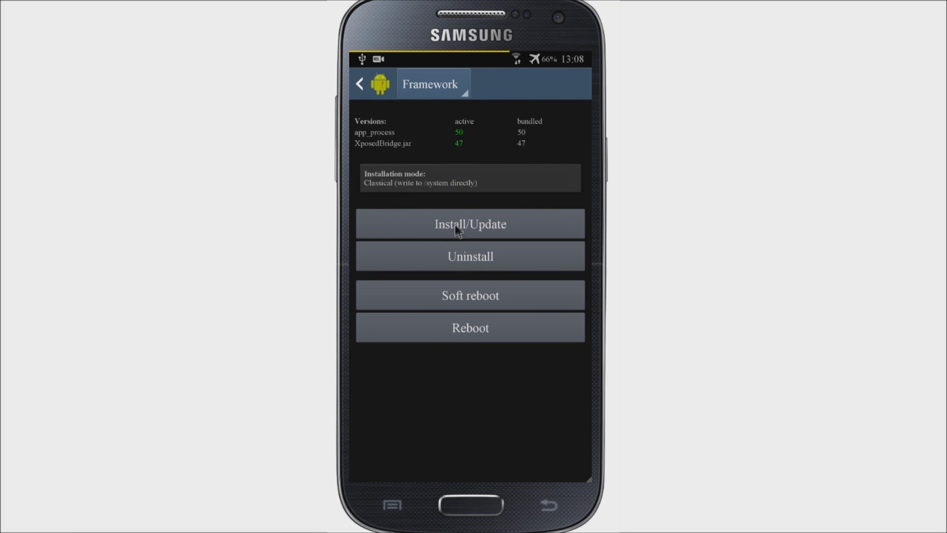
{"action": "left_click", "coordinate": [472, 223]}
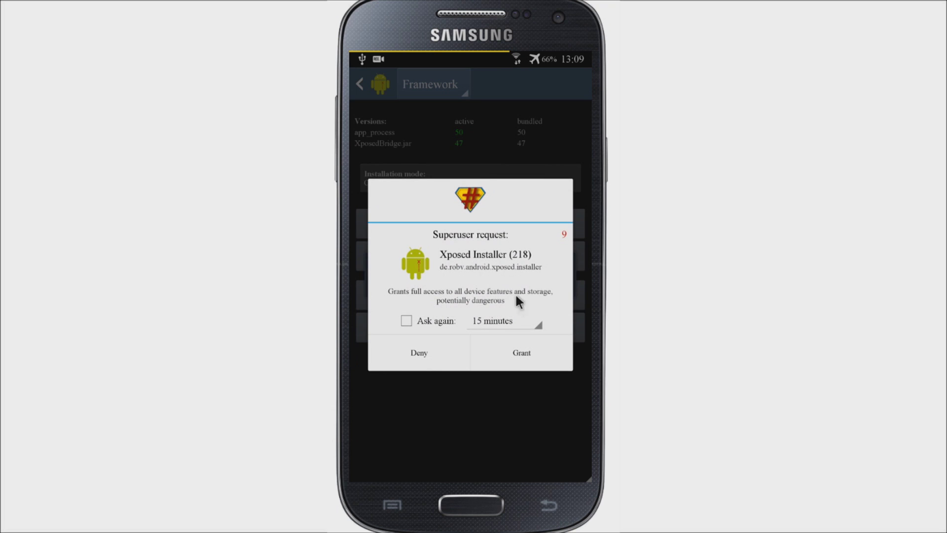
{"action": "left_click", "coordinate": [520, 351]}
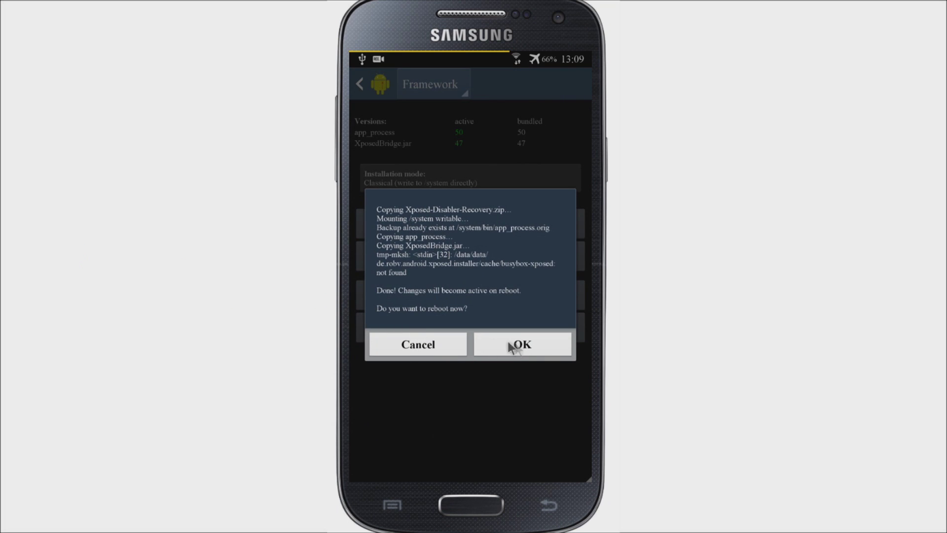
{"action": "left_click", "coordinate": [424, 345]}
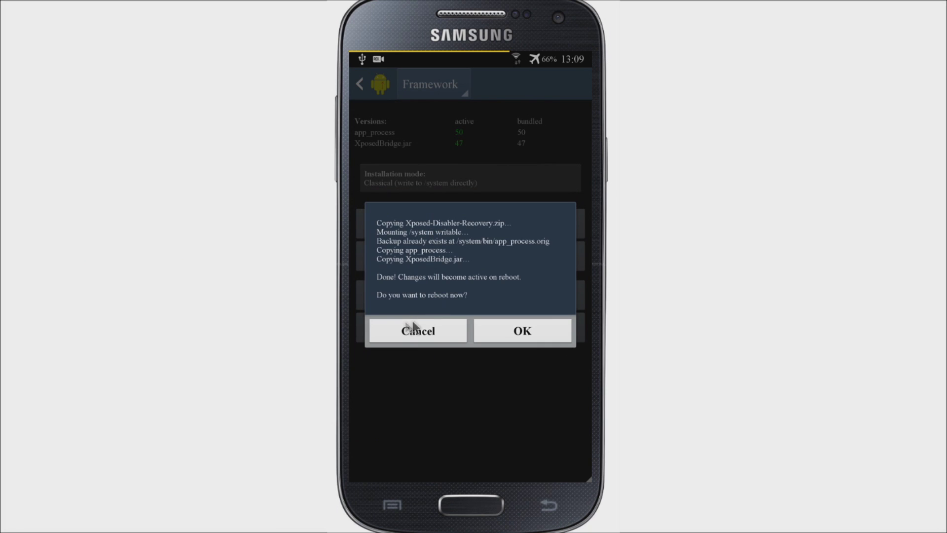
{"action": "left_click", "coordinate": [414, 328]}
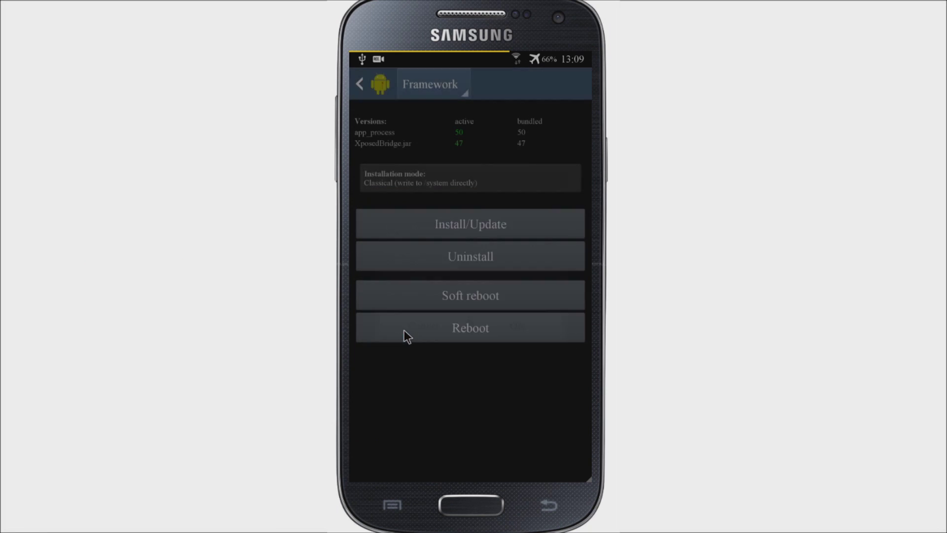
{"action": "left_click", "coordinate": [369, 84]}
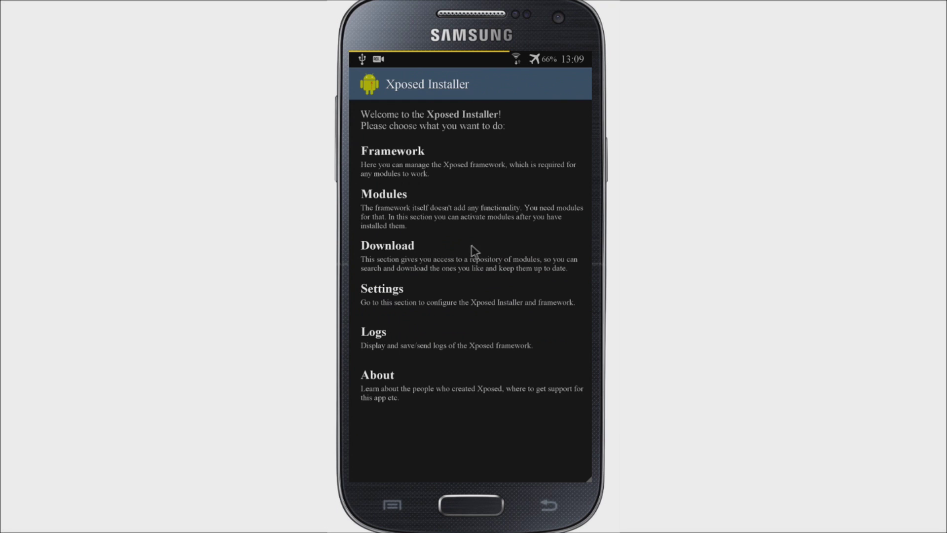
{"action": "key", "text": "Escape"}
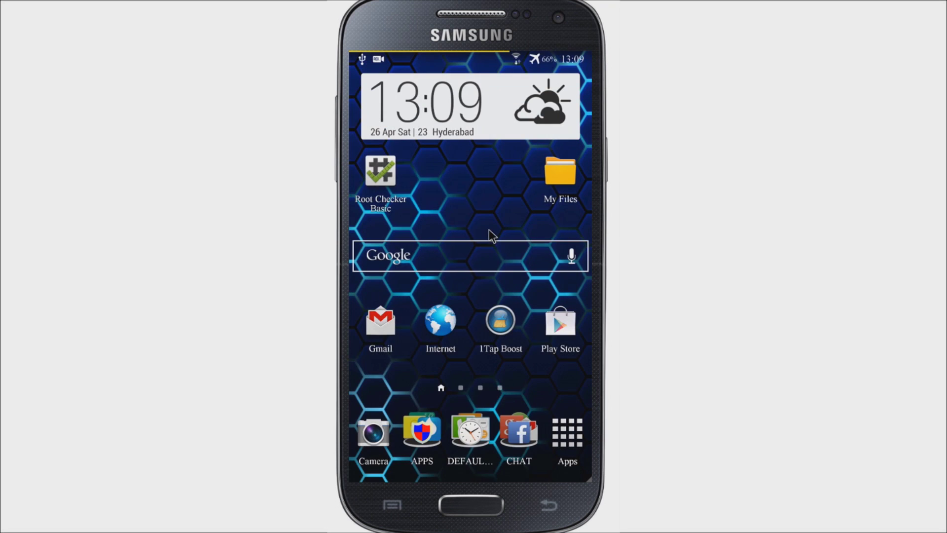
Search Play Store for 'busybox' and open the BusyBox page showing it installed, then go home
{"action": "left_click", "coordinate": [558, 327]}
{"action": "left_click", "coordinate": [572, 83]}
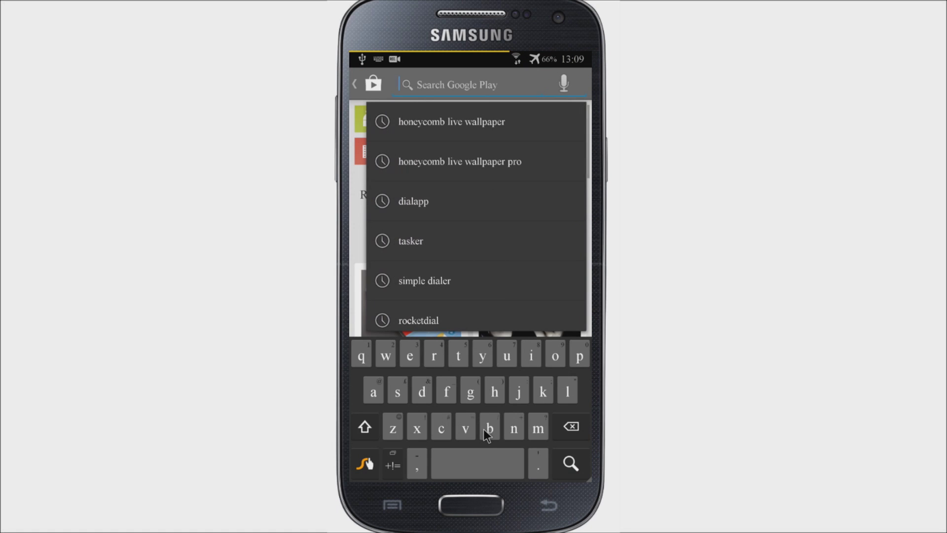
{"action": "left_click", "coordinate": [490, 428]}
{"action": "left_click", "coordinate": [506, 356]}
{"action": "left_click", "coordinate": [397, 392]}
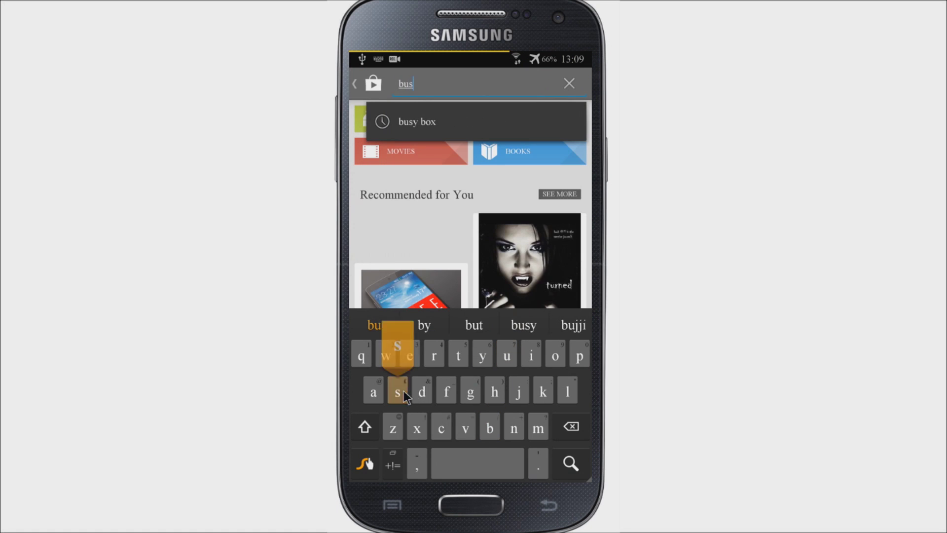
{"action": "left_click", "coordinate": [482, 357]}
{"action": "left_click", "coordinate": [491, 428]}
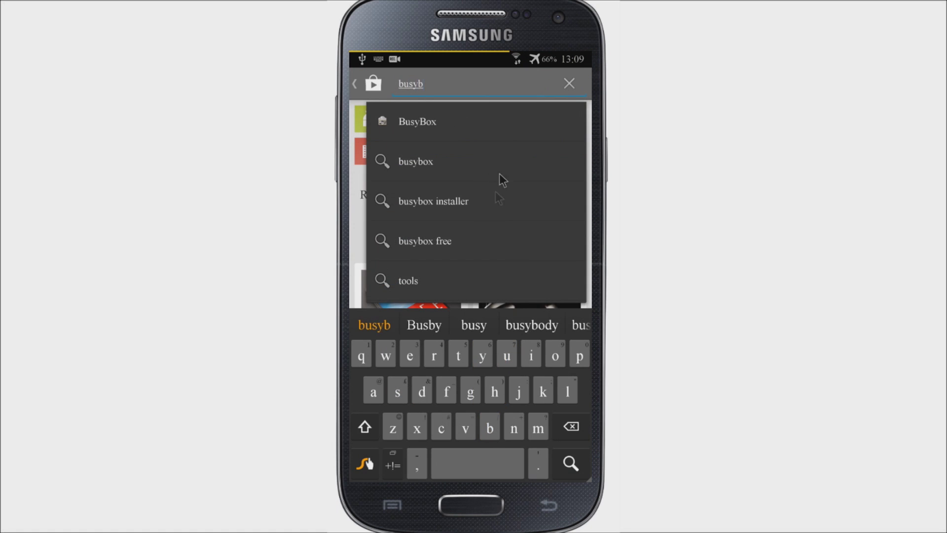
{"action": "left_click", "coordinate": [439, 121]}
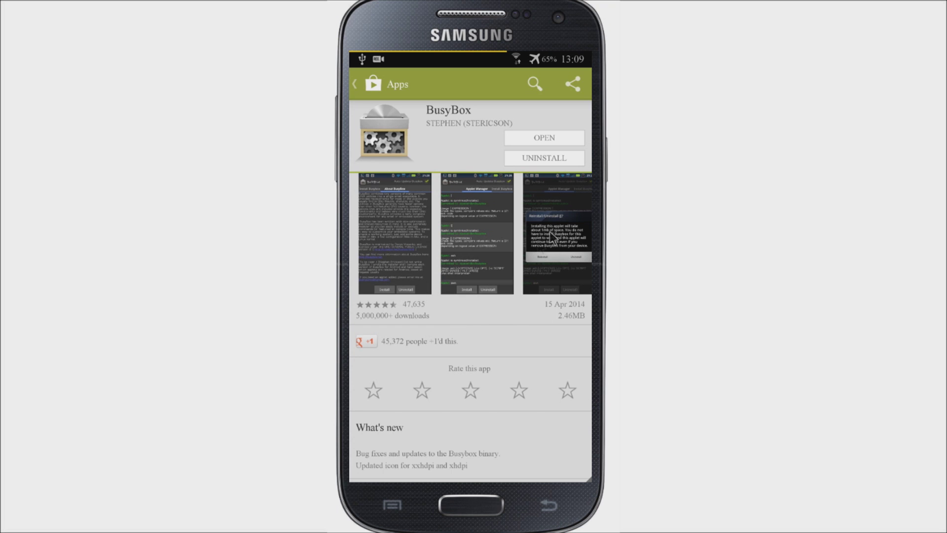
{"action": "scroll", "coordinate": [489, 306], "scroll_direction": "down", "scroll_amount": 5}
{"action": "scroll", "coordinate": [467, 306], "scroll_direction": "up", "scroll_amount": 5}
{"action": "left_click", "coordinate": [471, 505]}
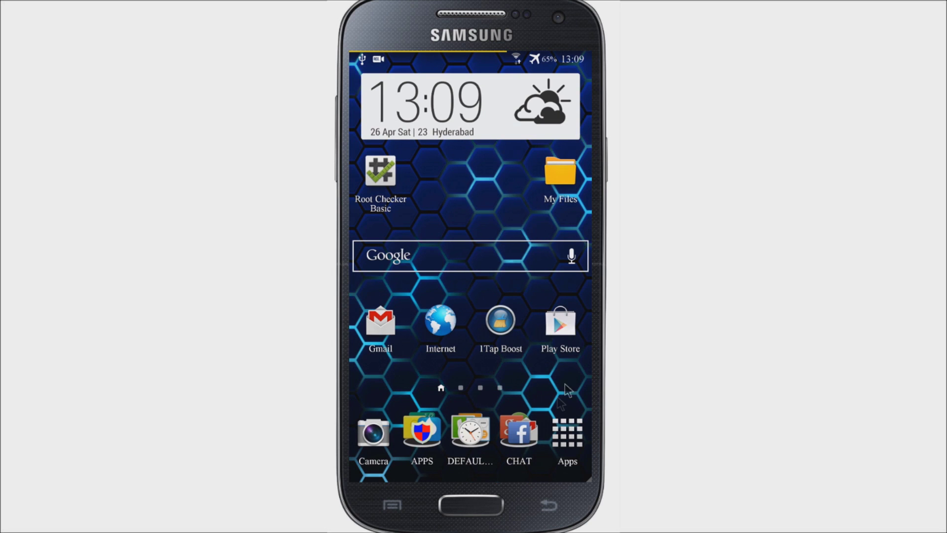
Launch Xposed Installer, glance at Download, then open Modules showing BootManager, DoubleTapToSleep, Greenify enabled
{"action": "left_click", "coordinate": [567, 425]}
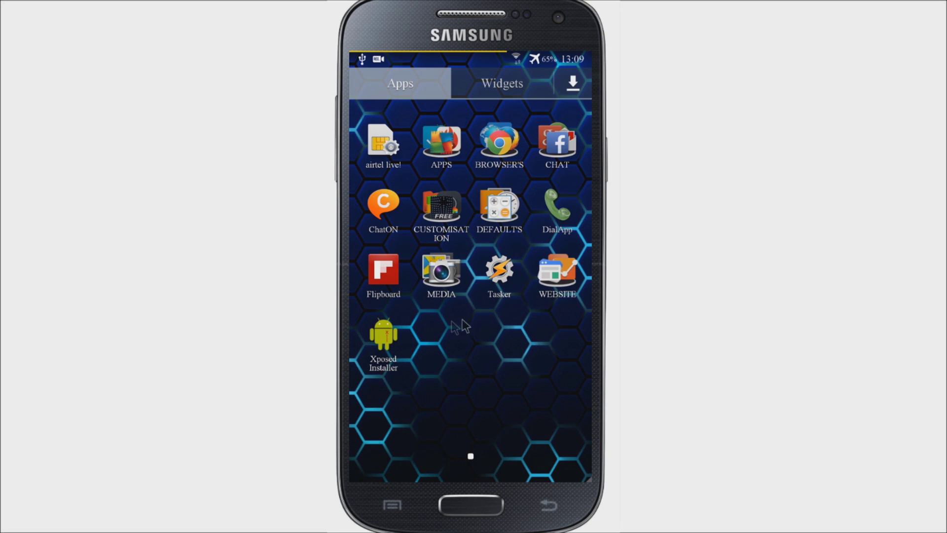
{"action": "left_click", "coordinate": [389, 333]}
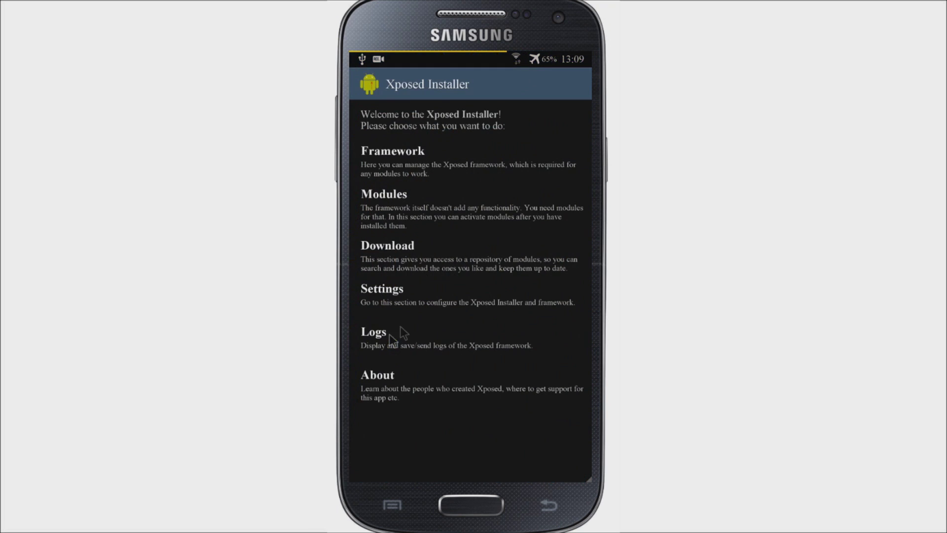
{"action": "left_click", "coordinate": [416, 251]}
{"action": "scroll", "coordinate": [439, 262], "scroll_direction": "down", "scroll_amount": 10}
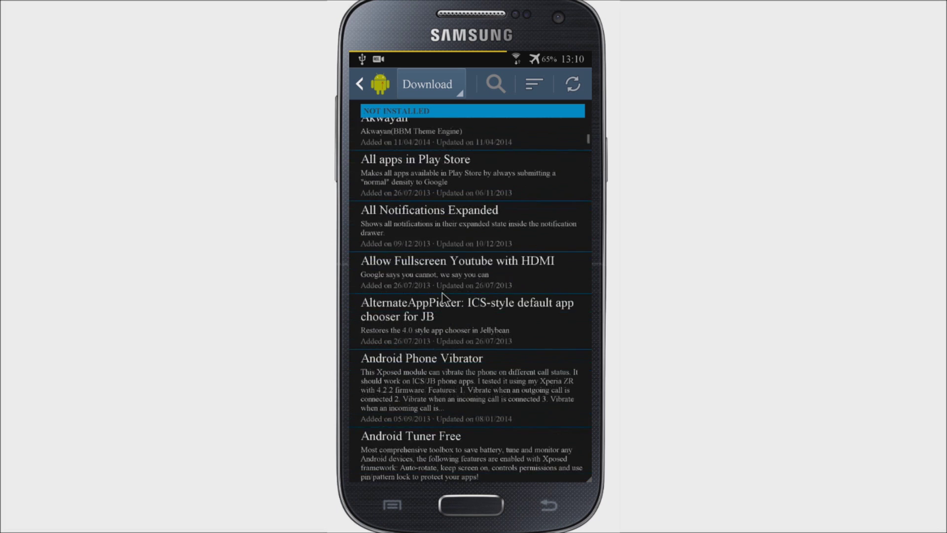
{"action": "left_click", "coordinate": [369, 85]}
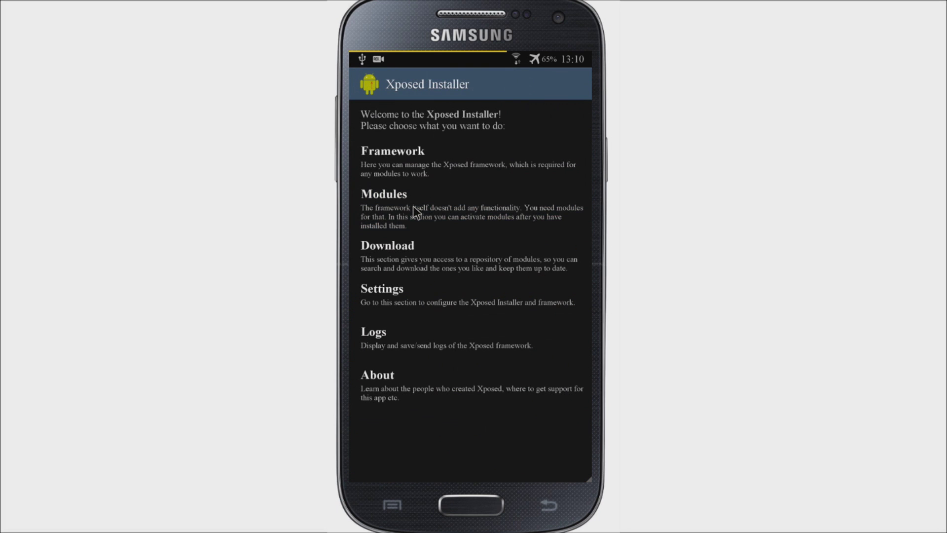
{"action": "left_click", "coordinate": [413, 206]}
{"action": "scroll", "coordinate": [444, 242], "scroll_direction": "down", "scroll_amount": 5}
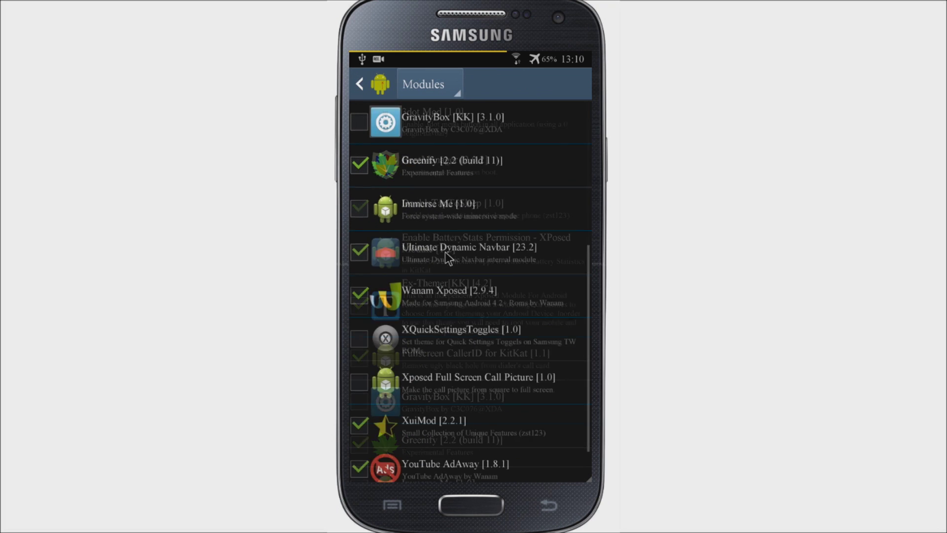
{"action": "scroll", "coordinate": [448, 258], "scroll_direction": "up", "scroll_amount": 5}
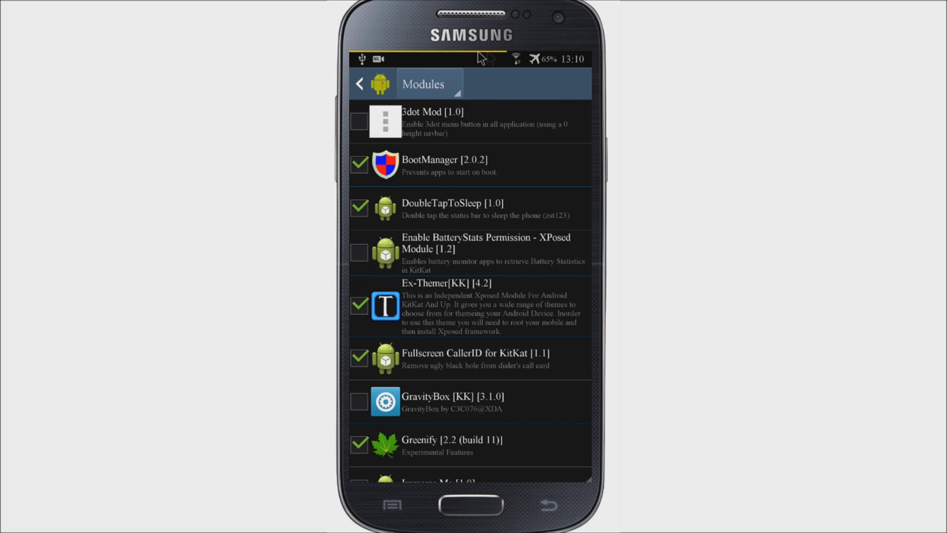
Expand and close the notification shade's quick settings, then go home and open the app drawer
{"action": "left_click_drag", "start_coordinate": [490, 57], "coordinate": [486, 250]}
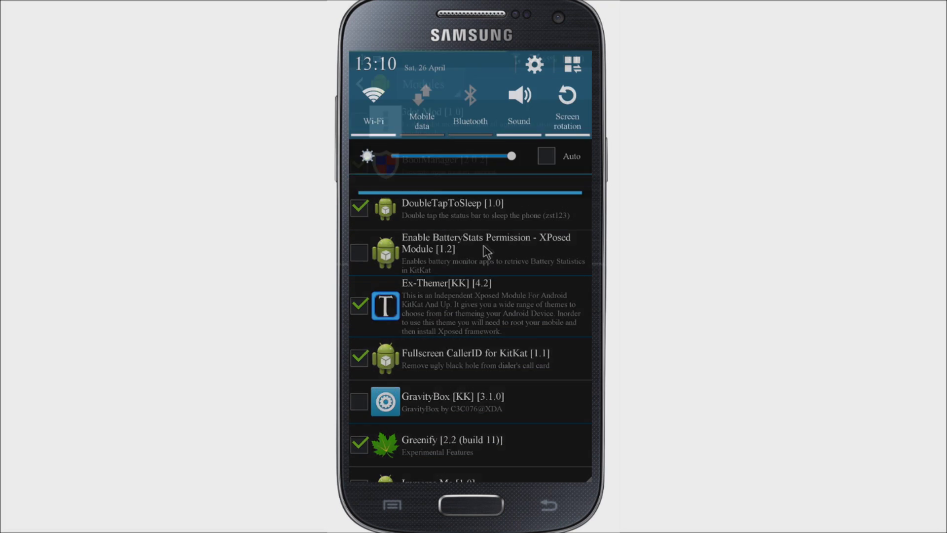
{"action": "left_click", "coordinate": [568, 58]}
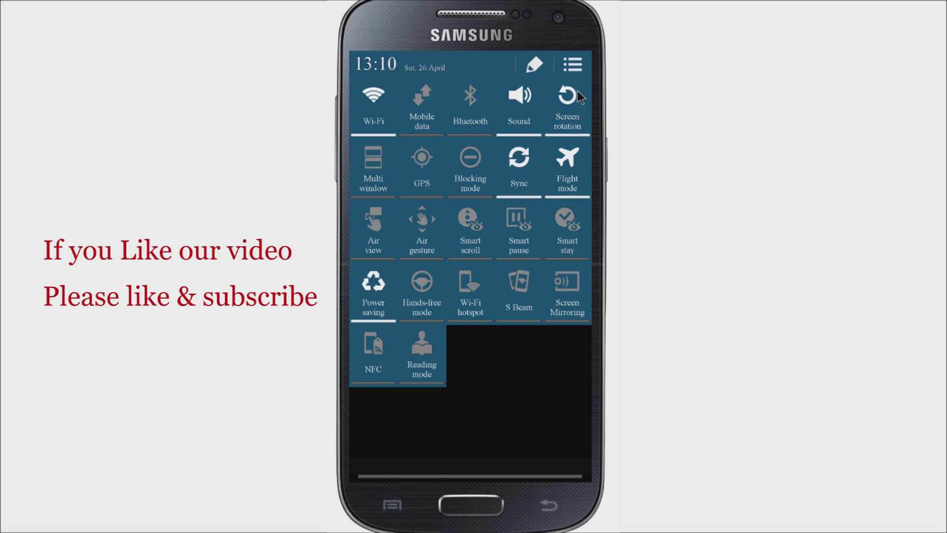
{"action": "left_click", "coordinate": [574, 64]}
{"action": "left_click", "coordinate": [465, 326]}
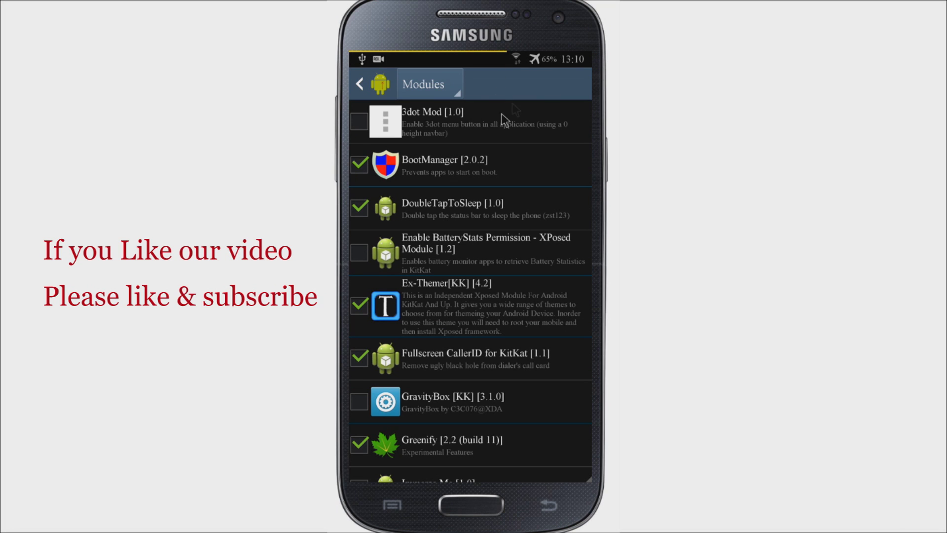
{"action": "key", "text": "Home"}
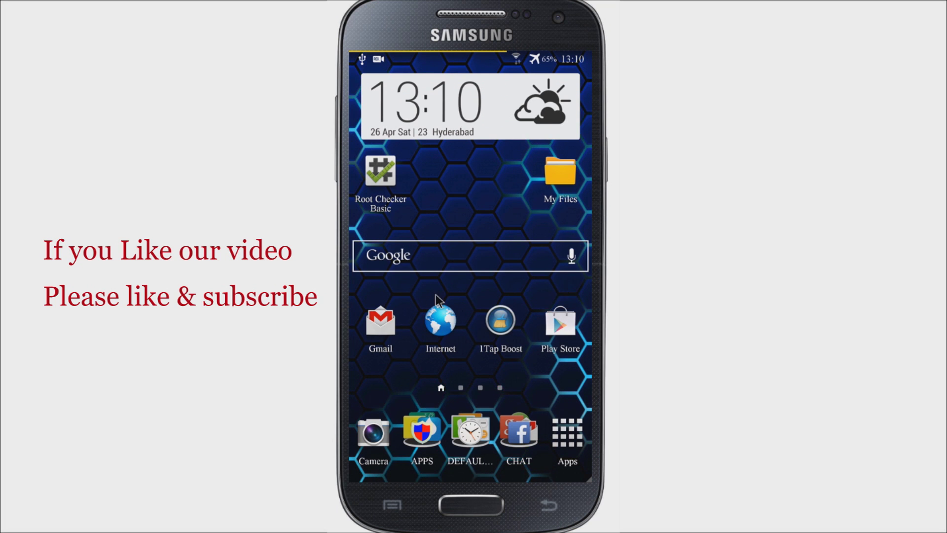
{"action": "left_click", "coordinate": [577, 427]}
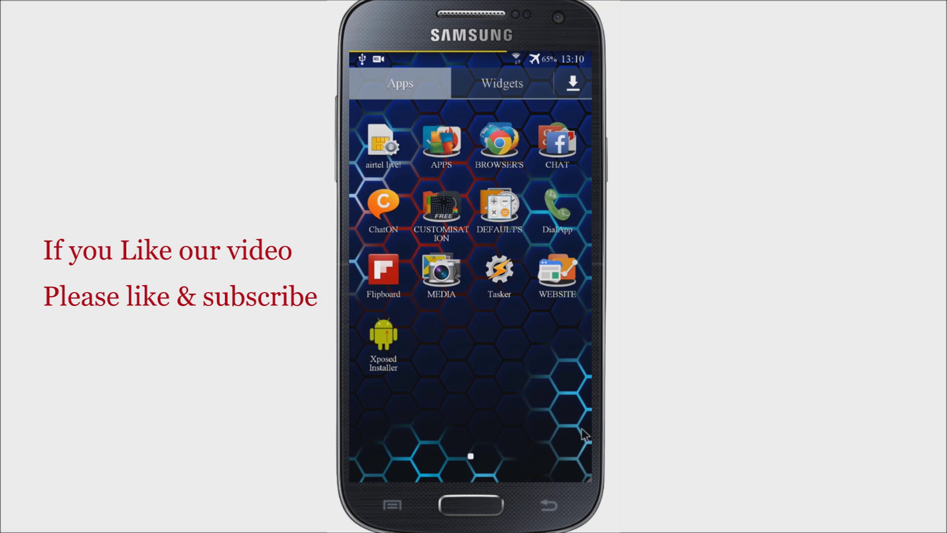